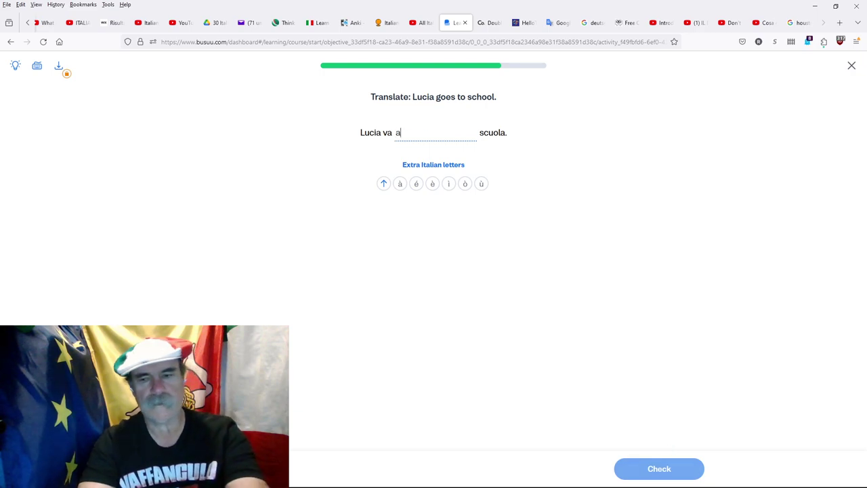
Step: Submit "a" as the missing word before "scuola" in the translation and continue to the next exercise
key(Return)
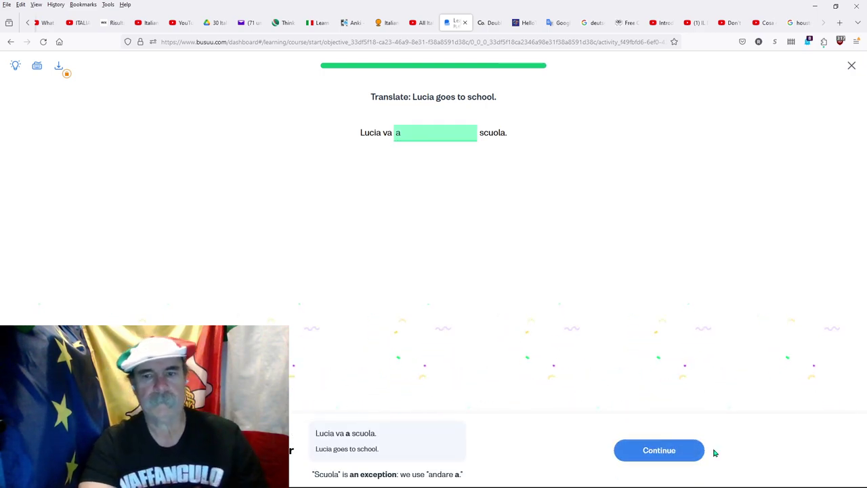
click(684, 452)
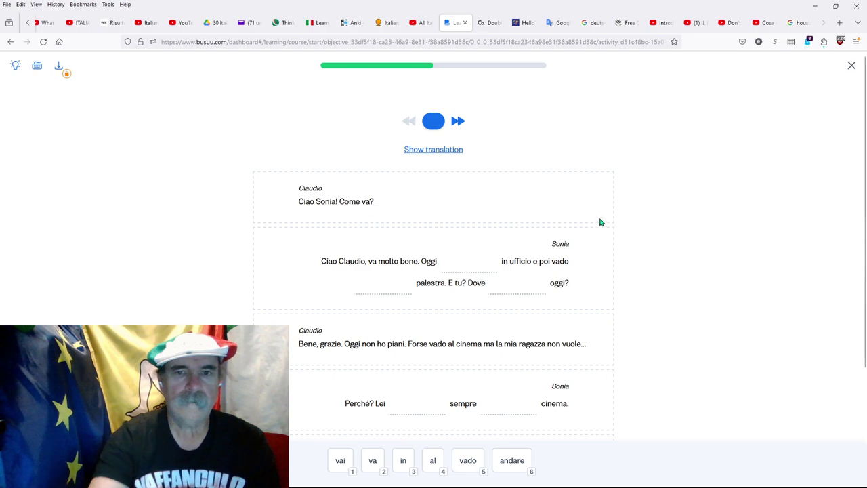
scroll(630, 233, down, 1)
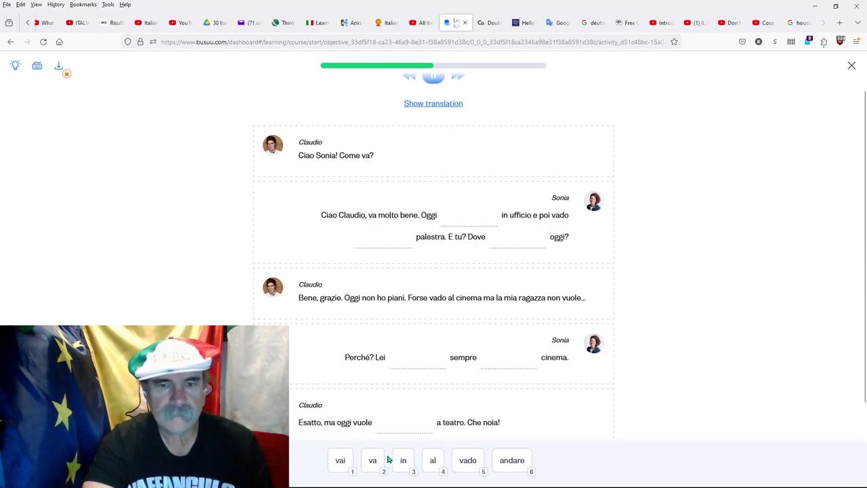
click(364, 465)
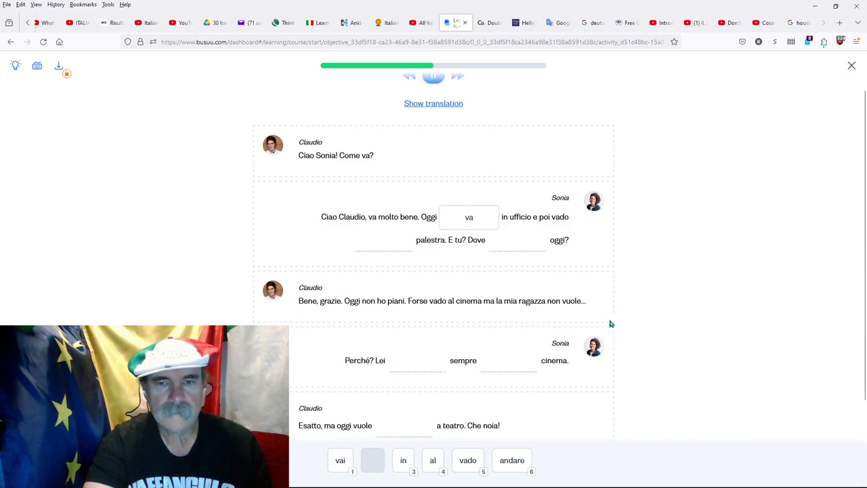
click(478, 221)
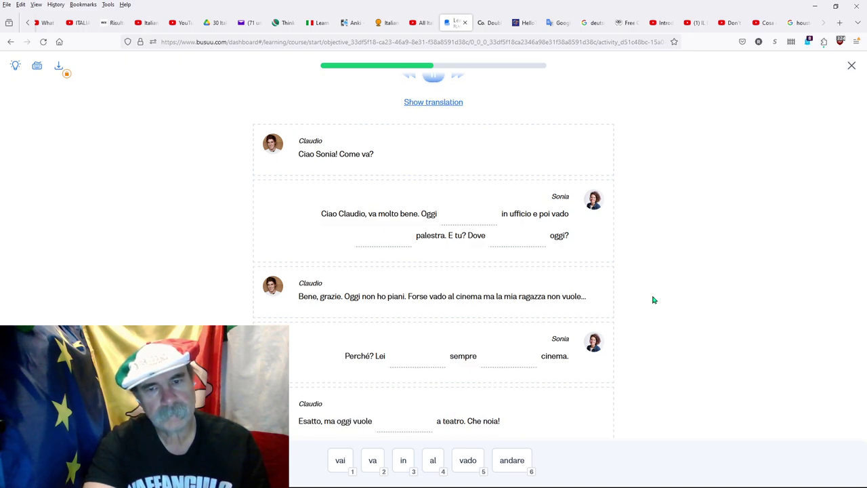
Step: Read through the gapped dialogue about today's plans and play its audio
scroll(654, 299, down, 3)
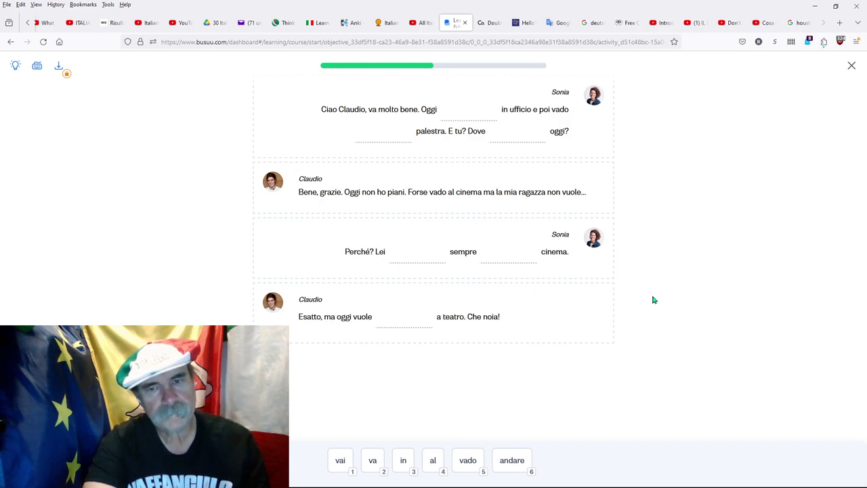
scroll(654, 299, up, 1)
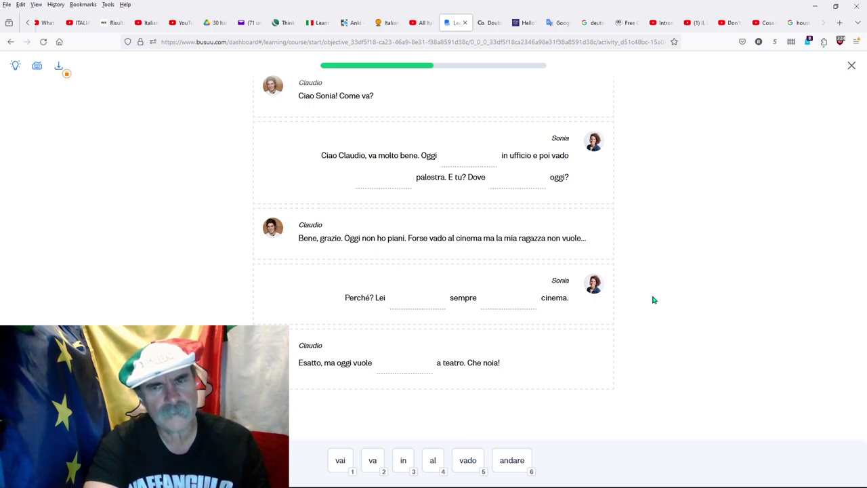
scroll(653, 300, up, 3)
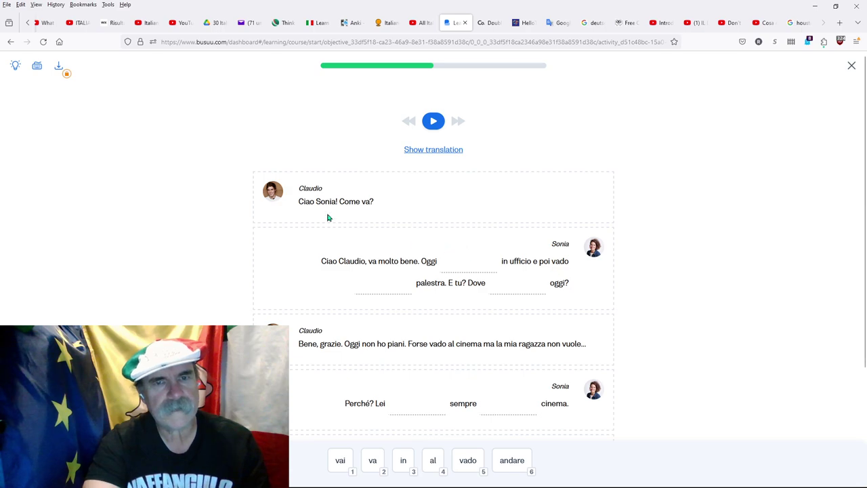
click(432, 122)
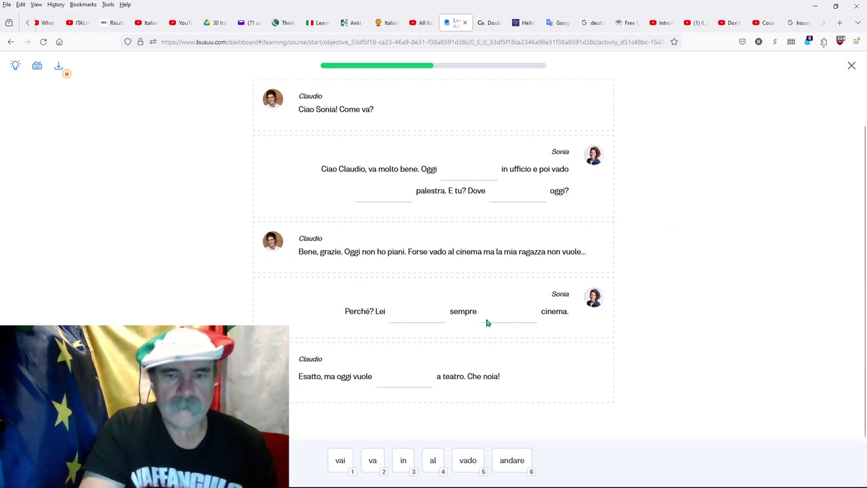
Step: Fill the three gaps in the dialogue's second line with "vado", "in" and "vai", in that order
click(461, 464)
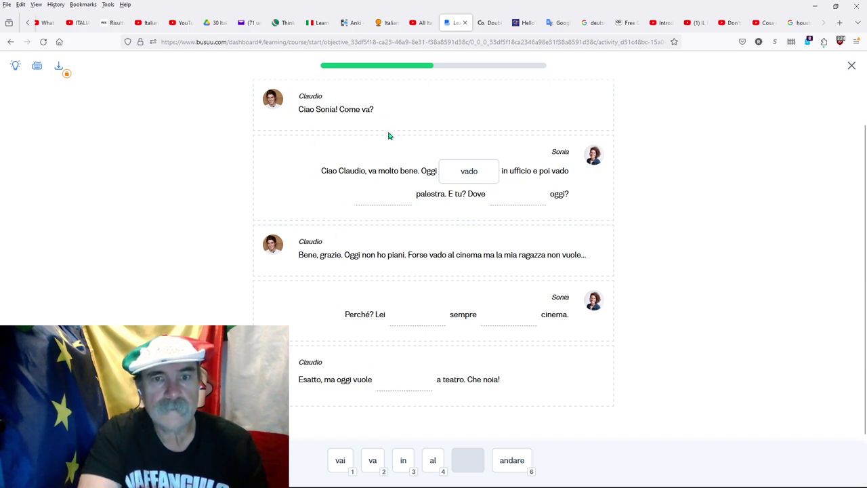
scroll(389, 136, up, 3)
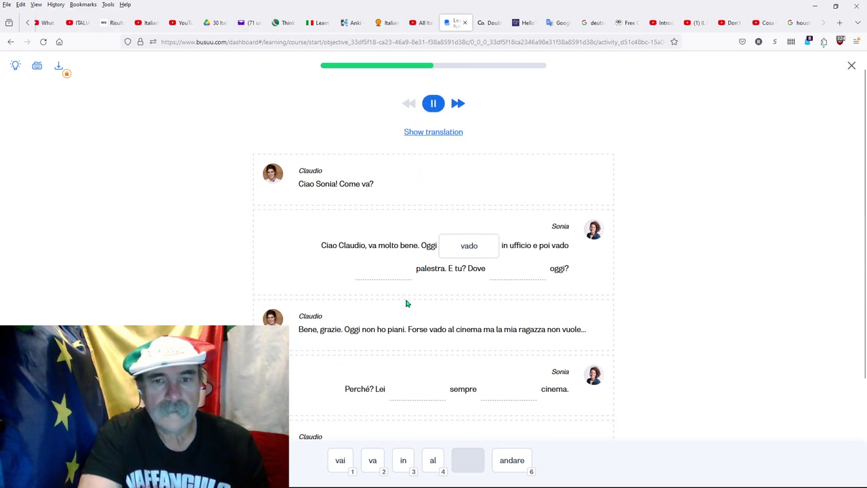
scroll(406, 303, down, 3)
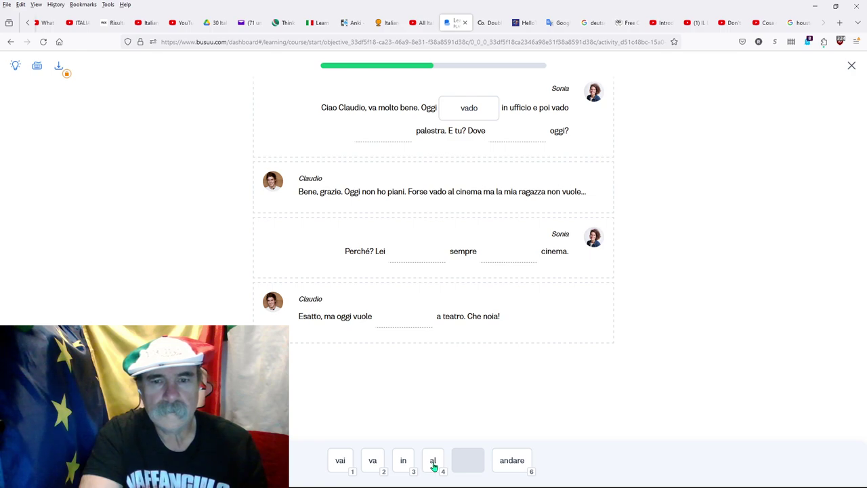
click(402, 464)
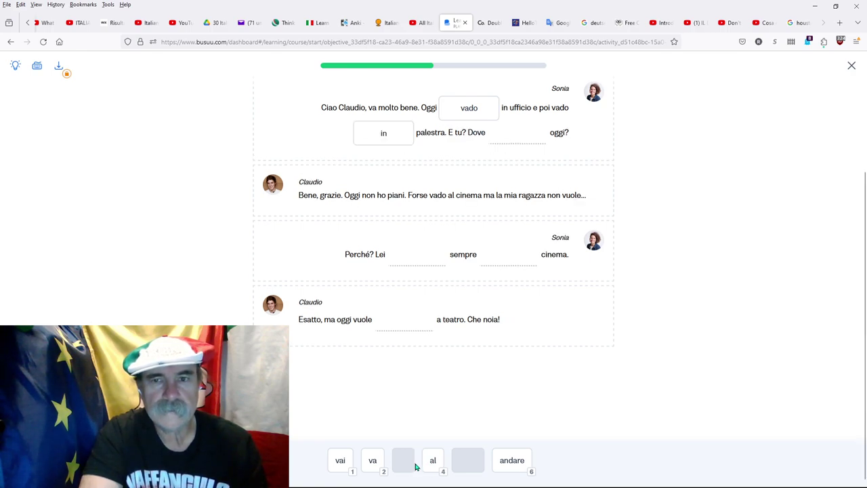
click(339, 469)
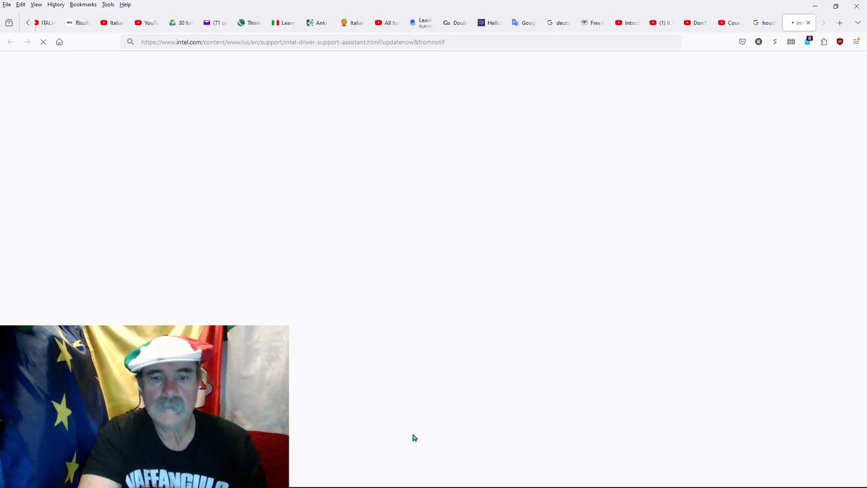
Step: Return from the Intel page to the Busuu lesson and fill the remaining dialogue gaps with "va", "al" and "andare"
mouse_move(292, 482)
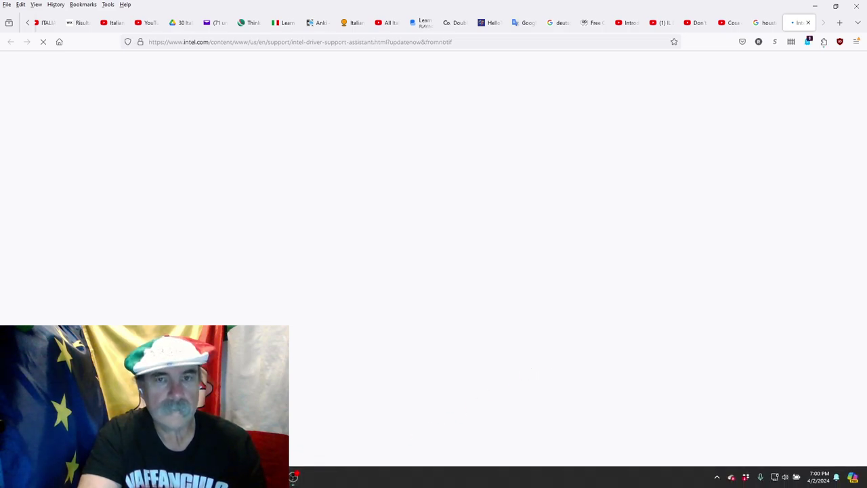
click(425, 24)
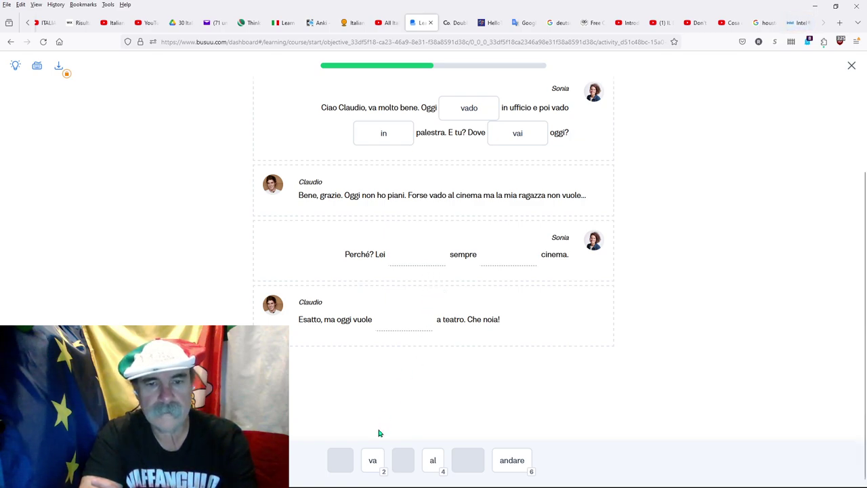
click(372, 460)
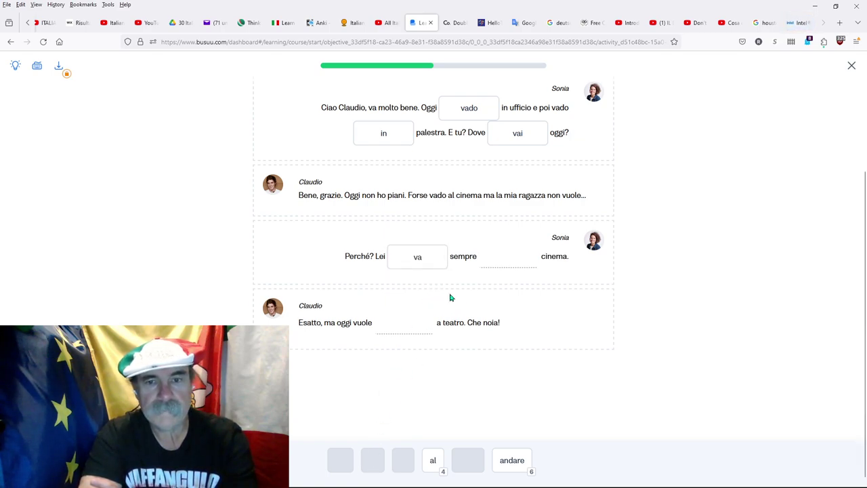
click(432, 458)
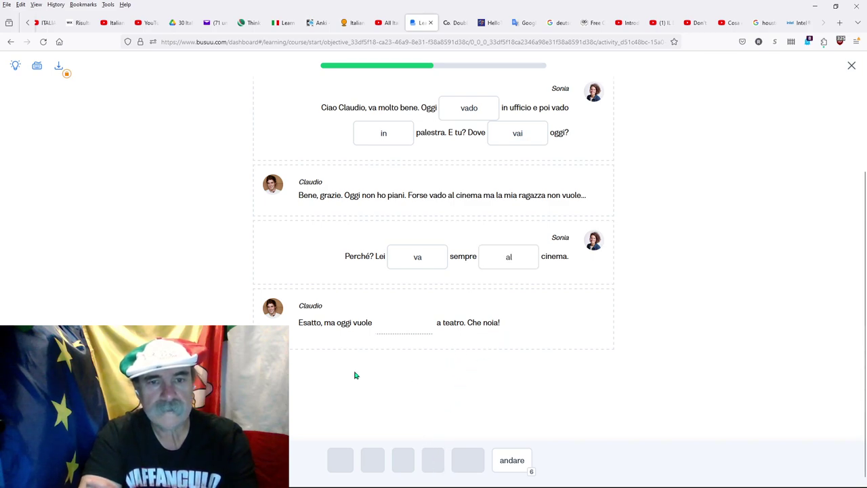
click(513, 466)
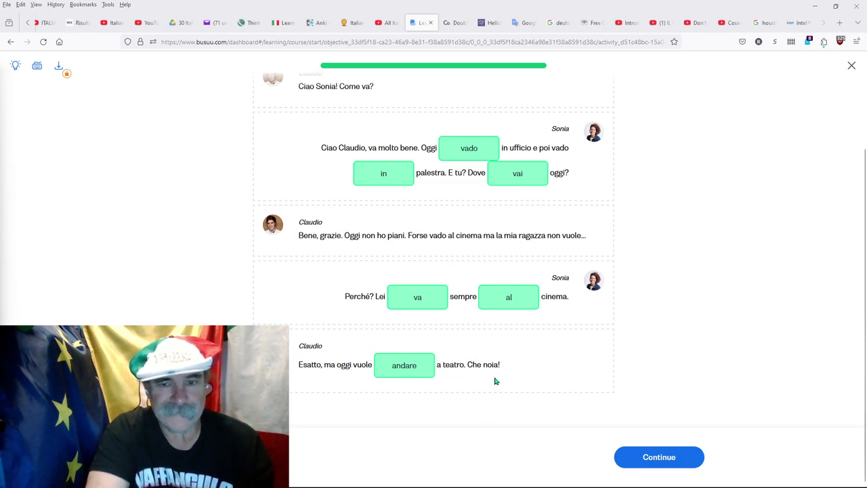
Step: Finish the lesson and continue past its score and today's challenges to the course overview
click(659, 458)
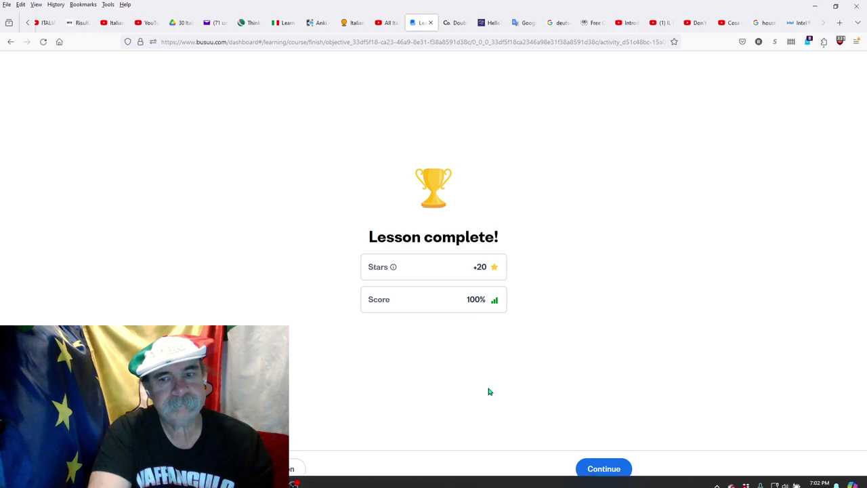
click(584, 466)
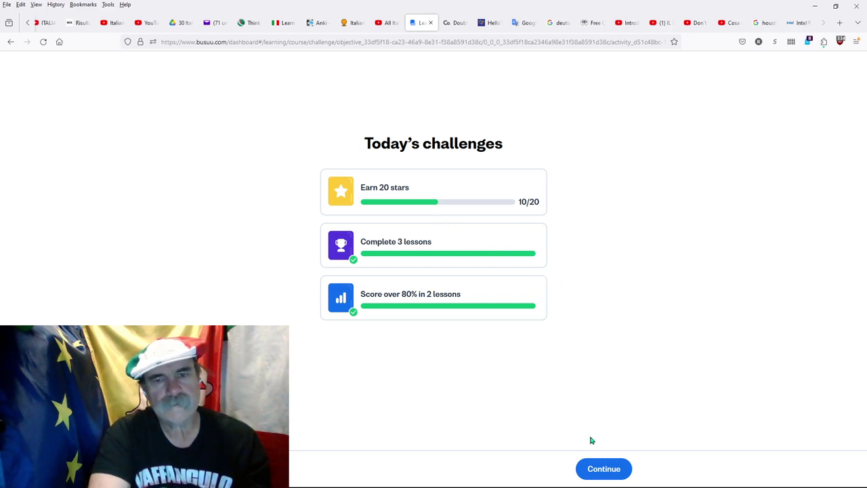
click(617, 468)
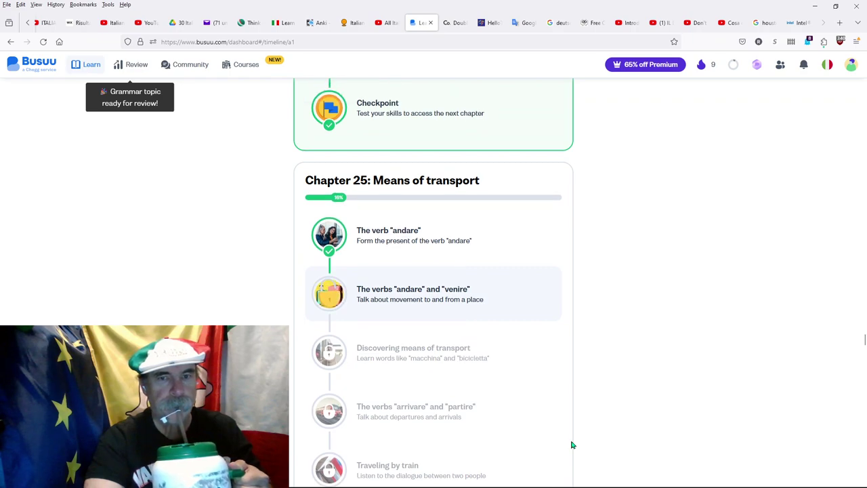
Step: Start the Chapter 25 lesson on the verbs "andare" and "venire", continuing past the Premium upgrade page
click(442, 312)
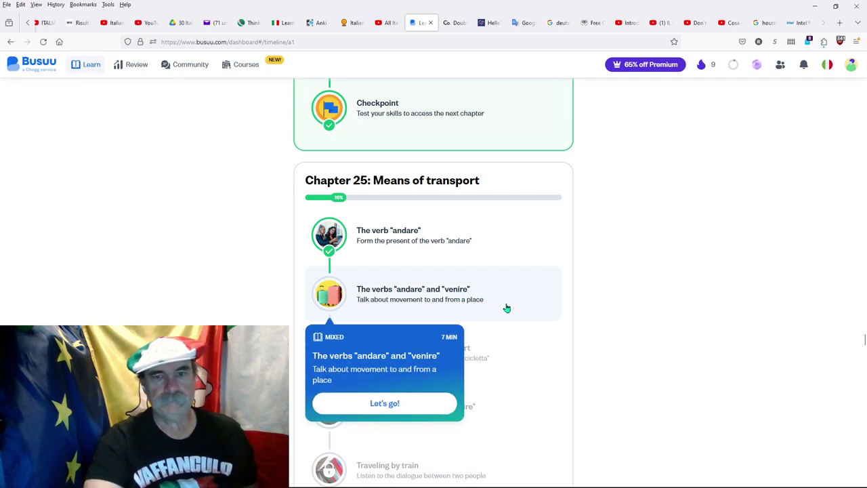
click(424, 407)
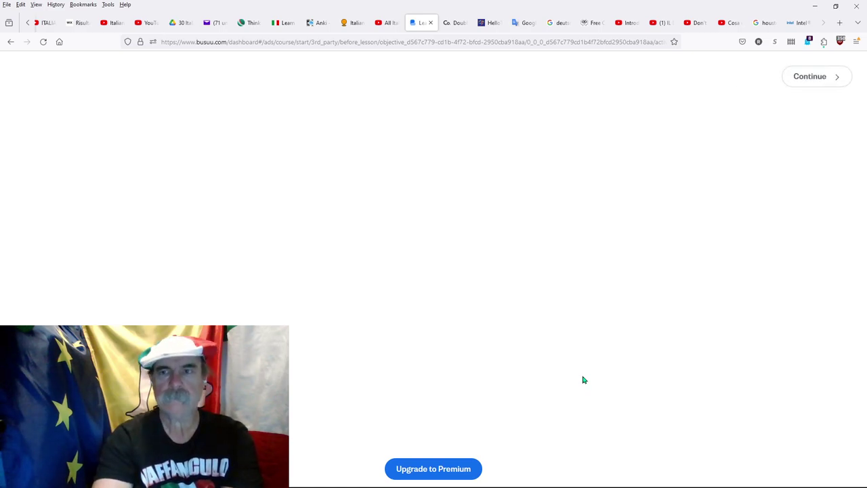
click(811, 78)
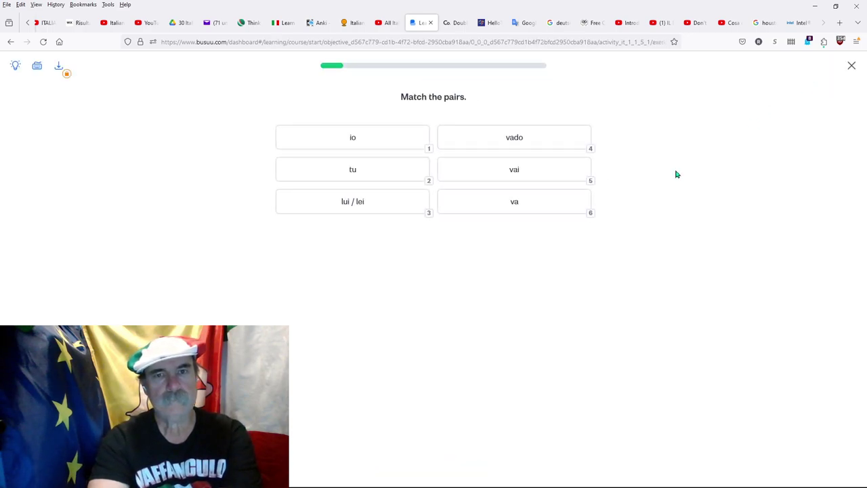
Step: Match "io" with "vado", "tu" with "vai" and "lui / lei" with "va", and continue to the next exercise
click(405, 145)
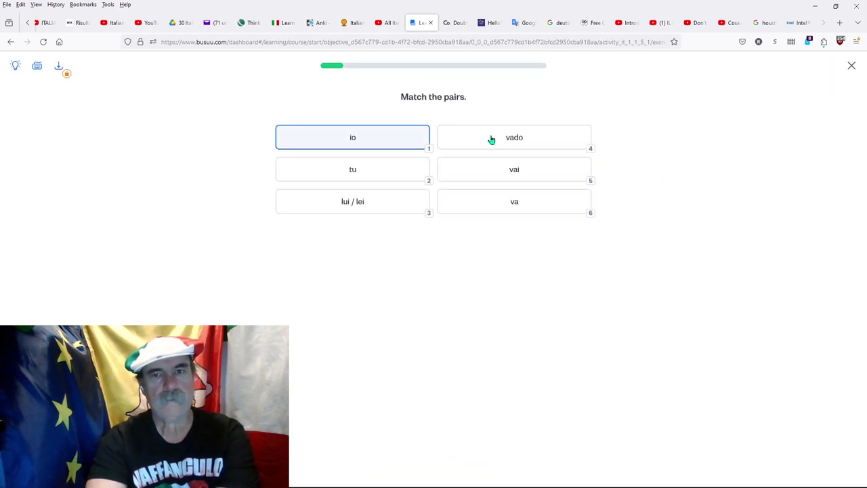
click(491, 139)
click(401, 171)
click(484, 171)
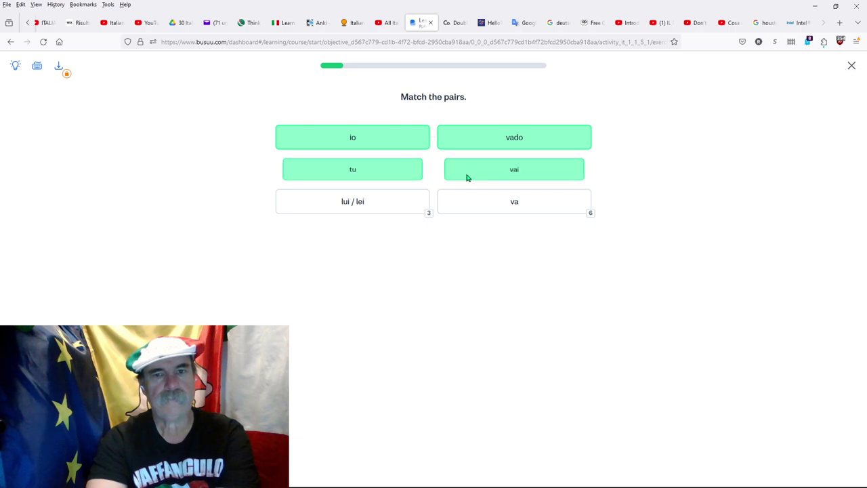
click(392, 214)
click(489, 210)
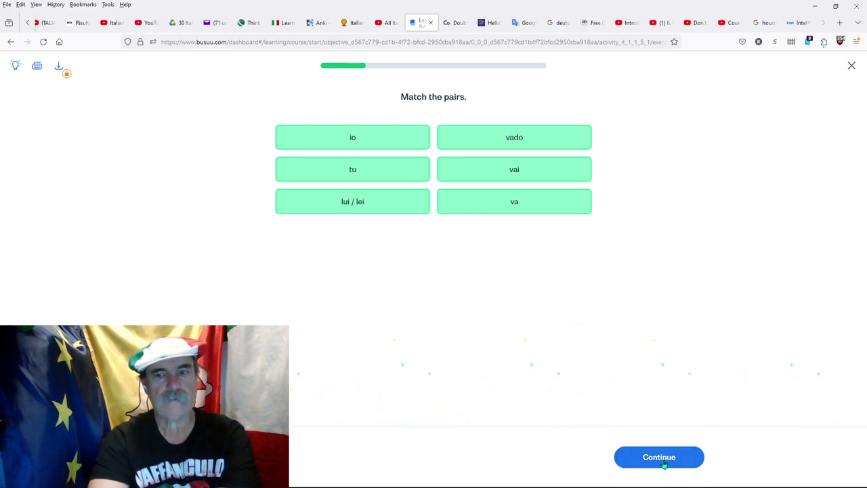
click(663, 465)
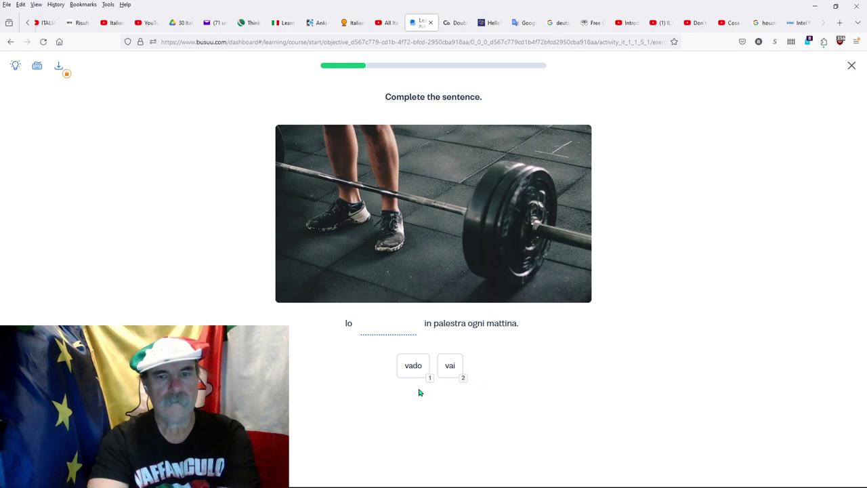
Step: Complete the "in palestra ogni mattina" sentence with "vado" and spell "vai" in the "in vacanza martedì" sentence
key(1)
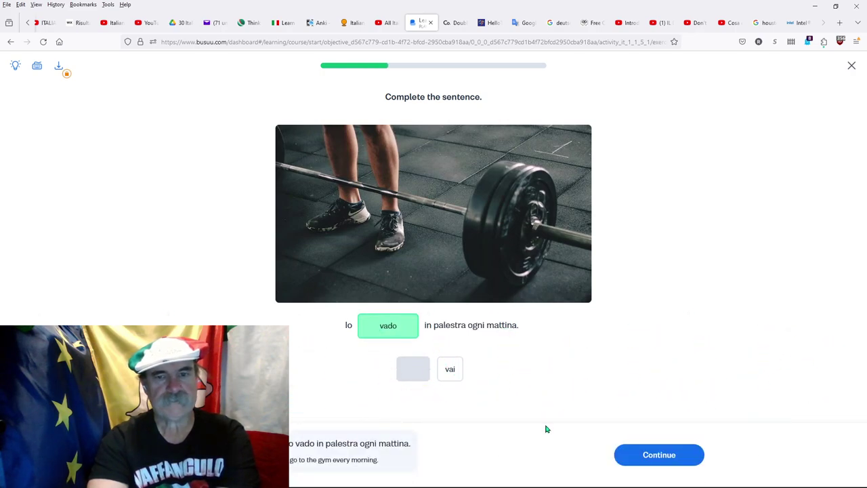
click(624, 457)
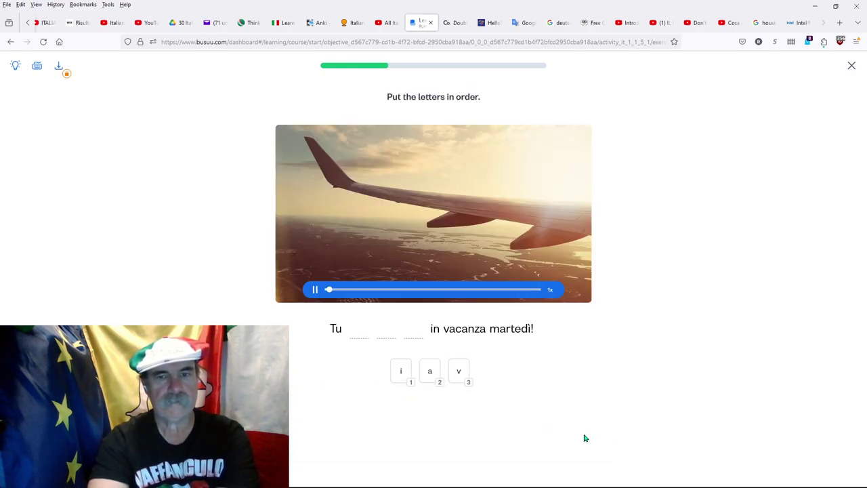
click(458, 377)
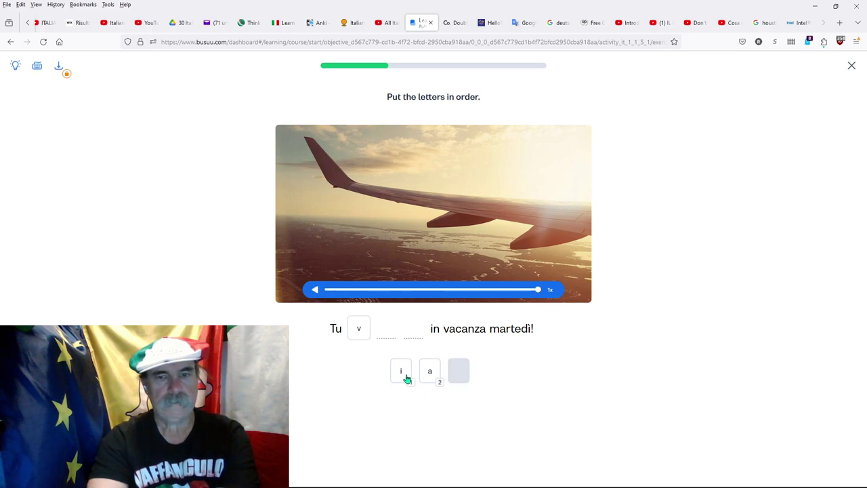
key(2)
click(405, 376)
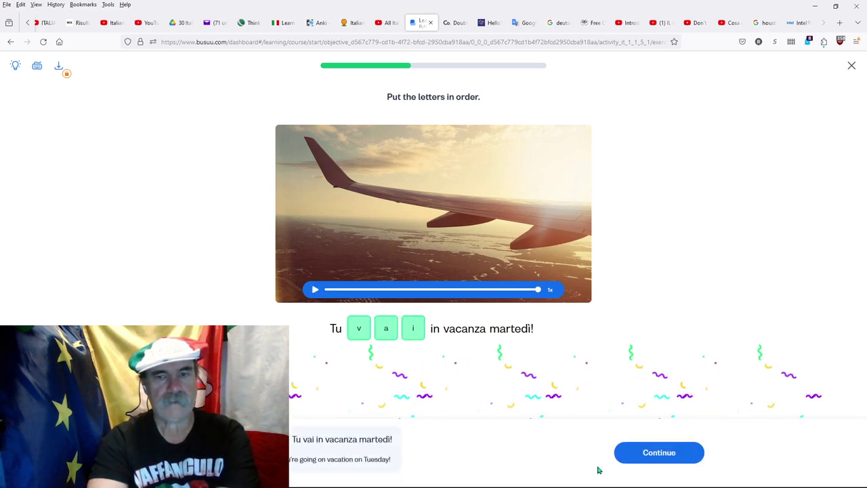
click(657, 459)
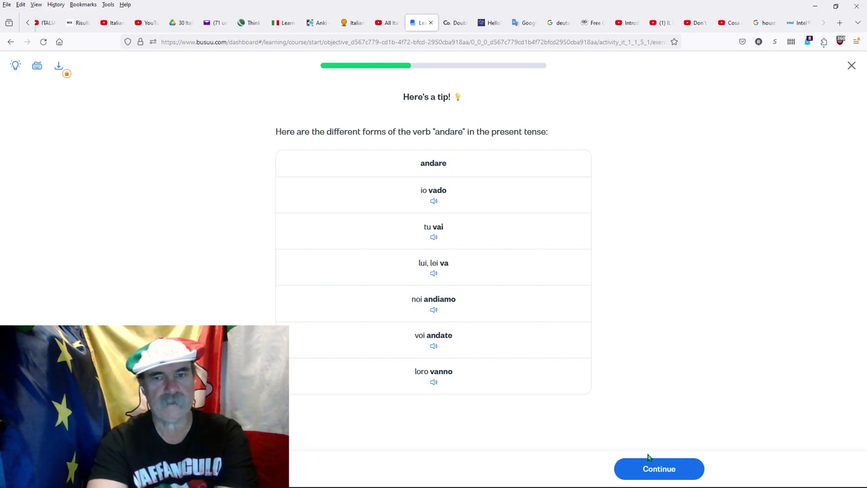
Step: Continue past the "andare" tip and match "noi" with "andiamo", "voi" with "andate" and "loro" with "vanno", continuing to the next exercise
click(682, 468)
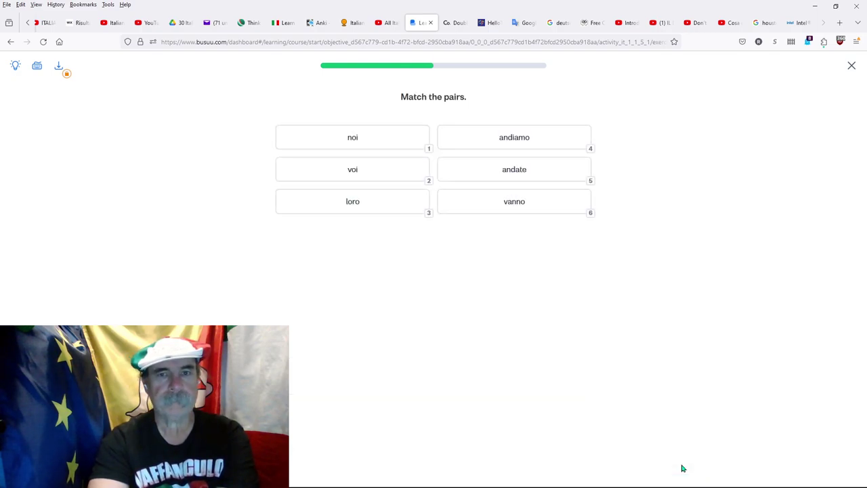
click(394, 147)
click(463, 145)
click(392, 169)
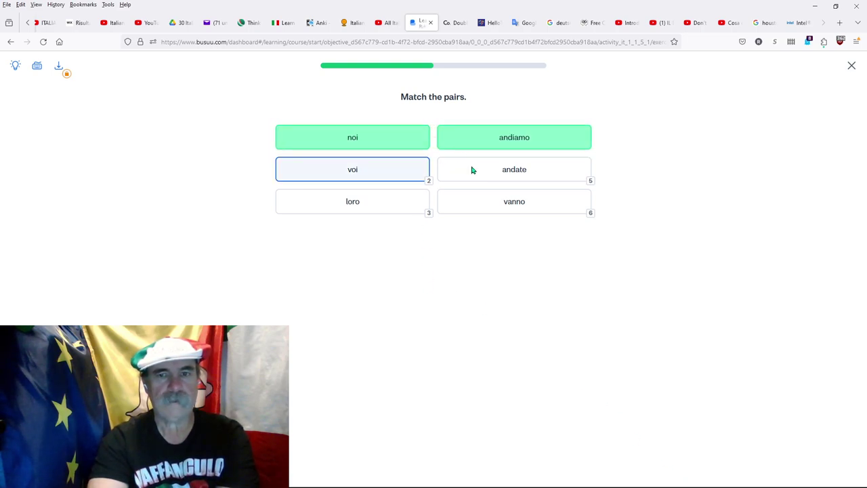
click(472, 170)
click(386, 201)
click(482, 207)
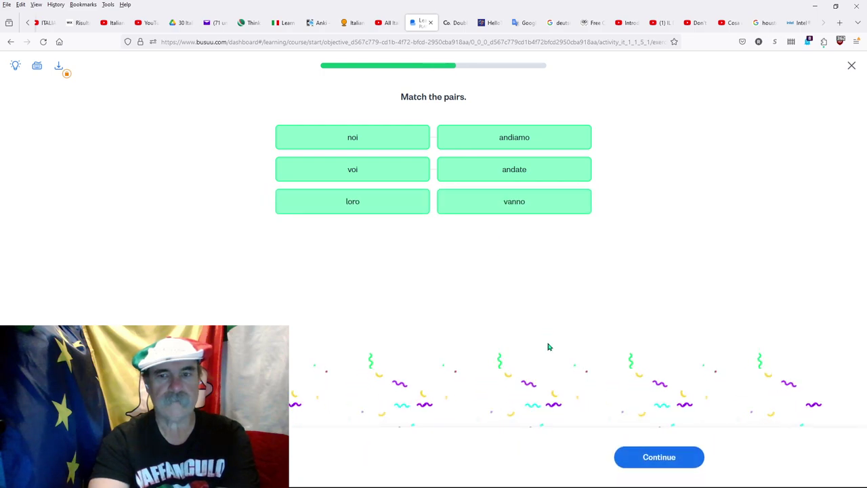
click(657, 455)
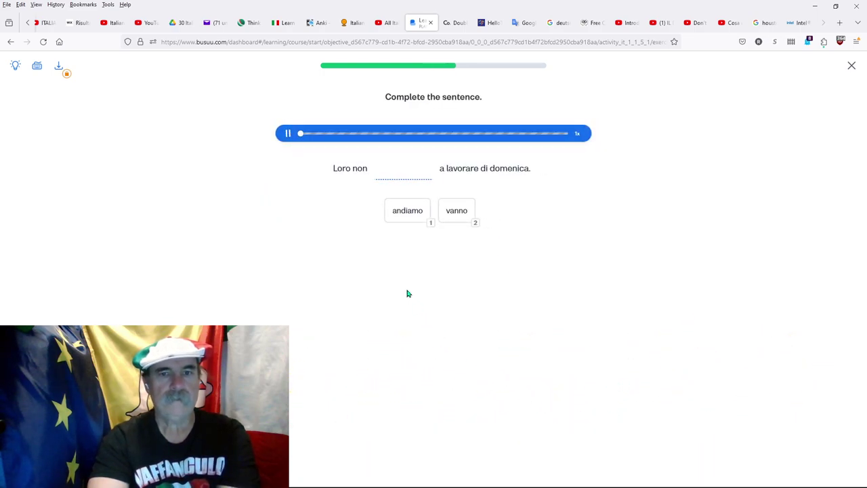